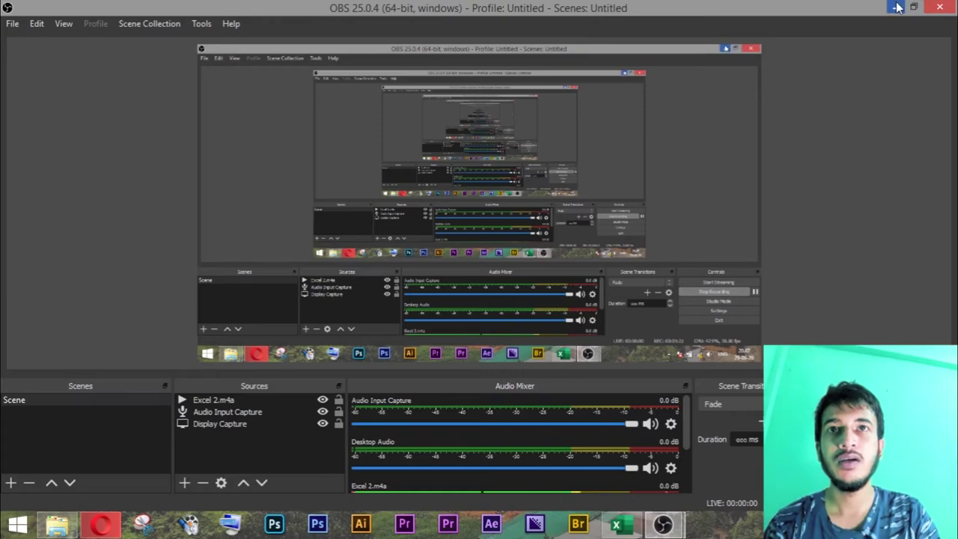
- Minimize the OBS Studio window and refresh the Windows desktop
{"action": "left_click", "coordinate": [898, 7]}
{"action": "right_click", "coordinate": [629, 139]}
{"action": "left_click", "coordinate": [691, 199]}
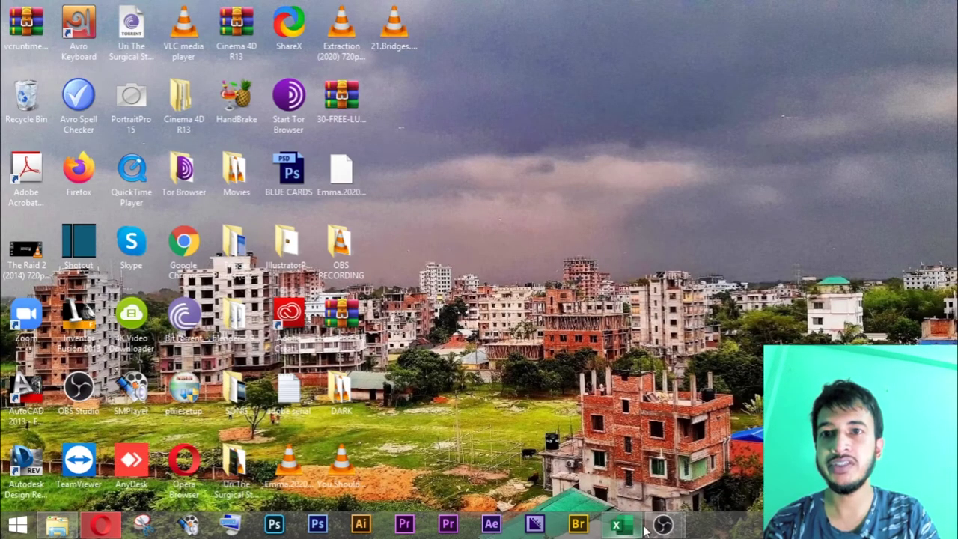
- Restore Book1 from the taskbar and select cells such as F2, D3 and F6
{"action": "left_click", "coordinate": [618, 525]}
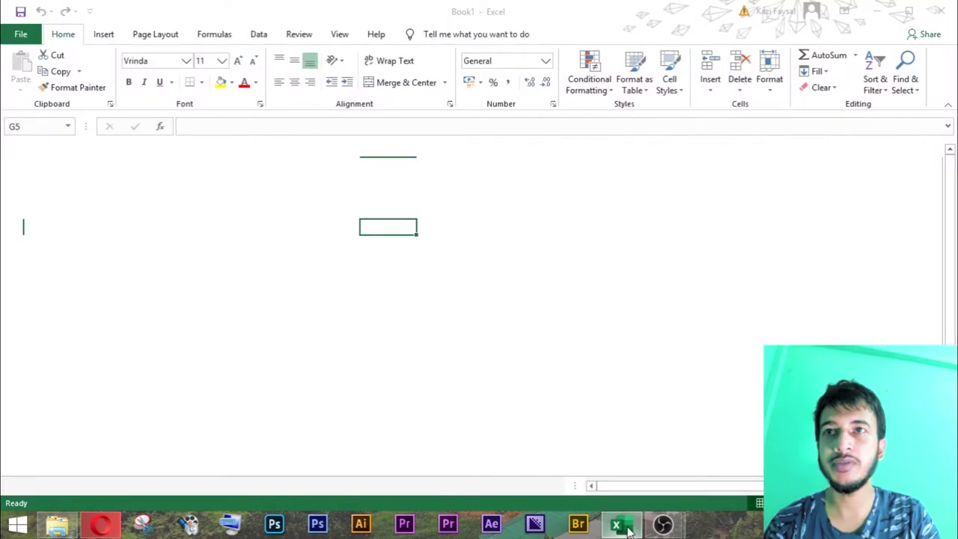
{"action": "left_click", "coordinate": [279, 273]}
{"action": "left_click", "coordinate": [312, 183]}
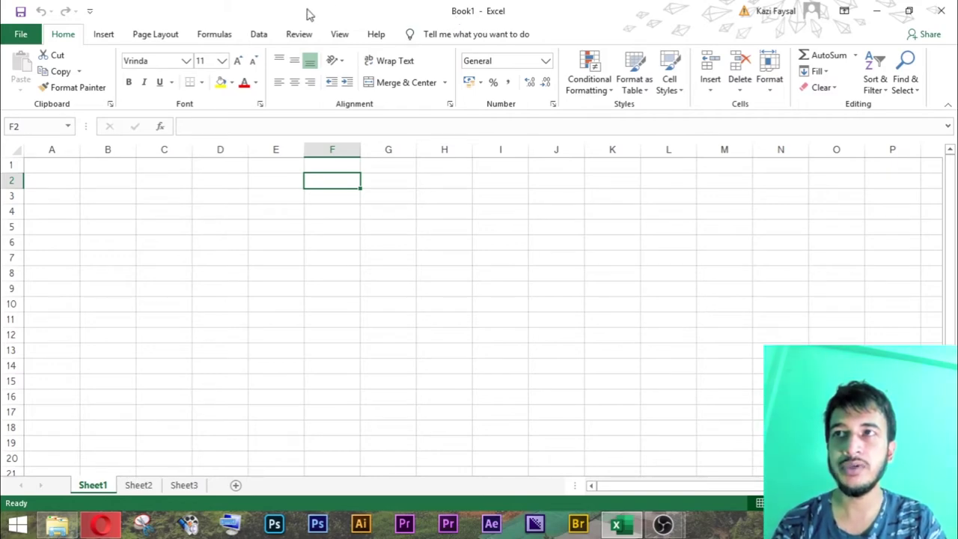
{"action": "left_click", "coordinate": [224, 190]}
{"action": "left_click", "coordinate": [349, 237]}
- Select cells G3, E4 and G6, return to the Home tab and show the ribbon KeyTips
{"action": "left_click", "coordinate": [366, 199]}
{"action": "left_click", "coordinate": [272, 208]}
{"action": "left_click", "coordinate": [393, 234]}
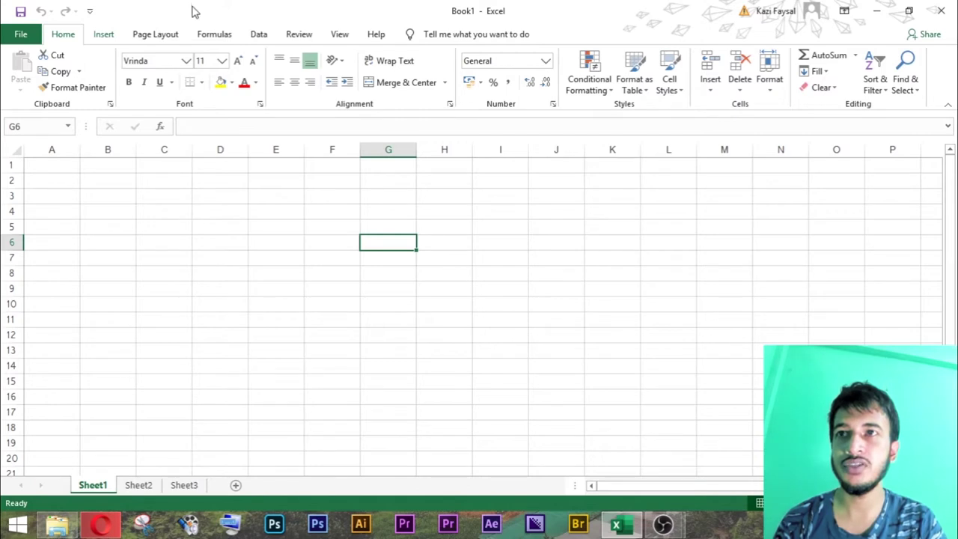
{"action": "scroll", "coordinate": [229, 67], "scroll_direction": "down", "scroll_amount": 1}
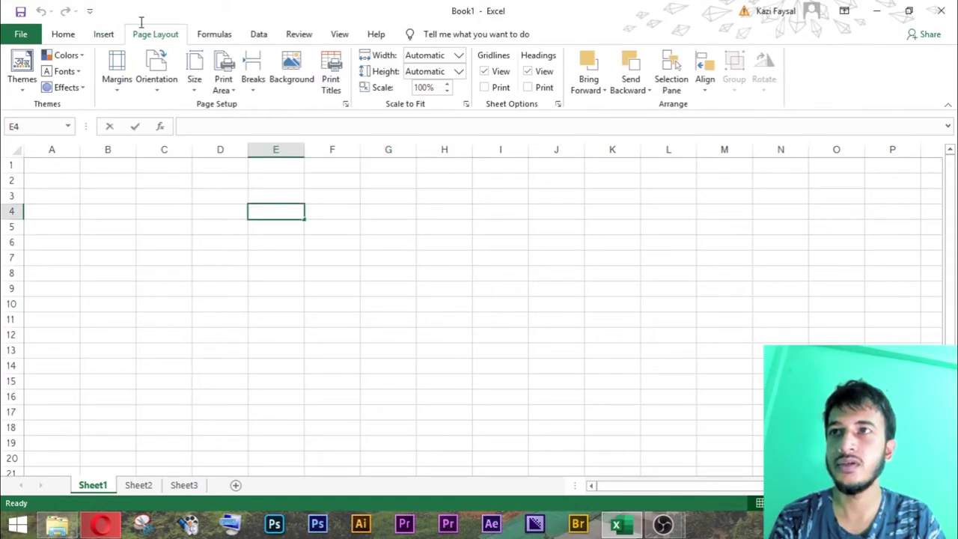
{"action": "left_click", "coordinate": [63, 35]}
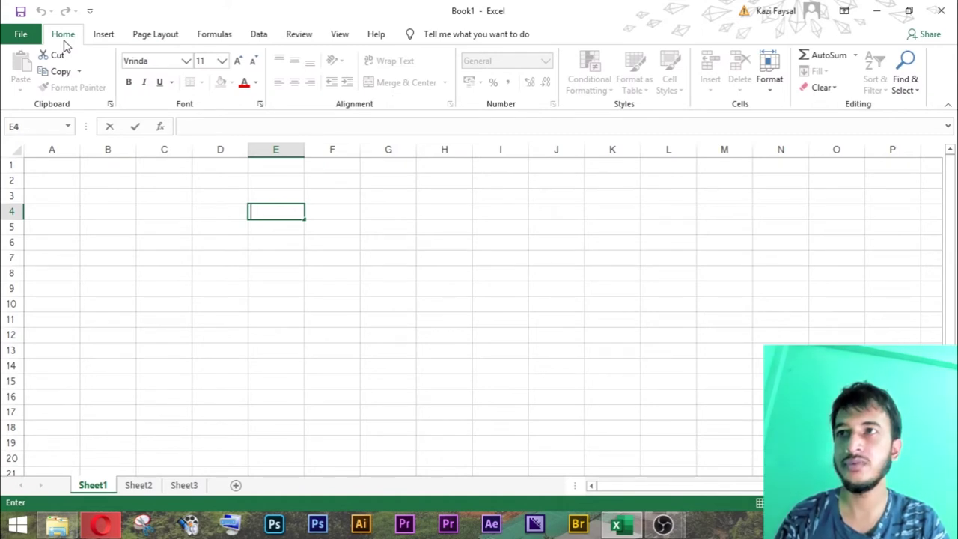
{"action": "key", "text": "alt"}
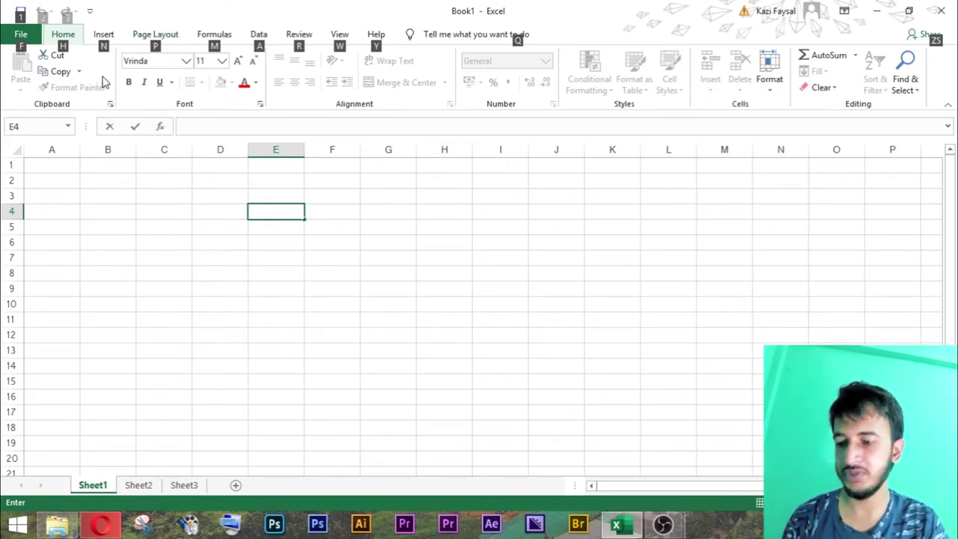
- Switch to the Insert tab with KeyTips, then open and close the Pictures source menu via Alt, N, P
{"action": "key", "text": "n"}
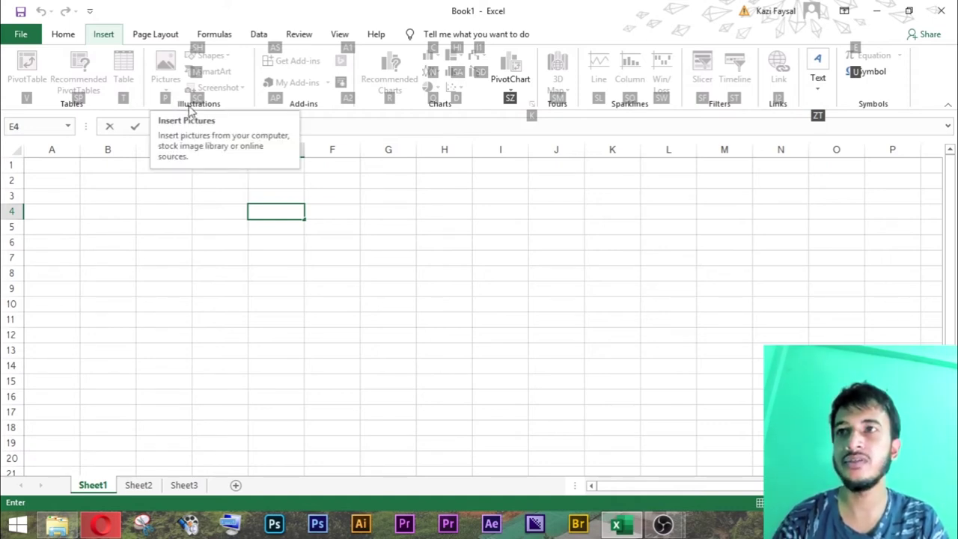
{"action": "left_click", "coordinate": [255, 210]}
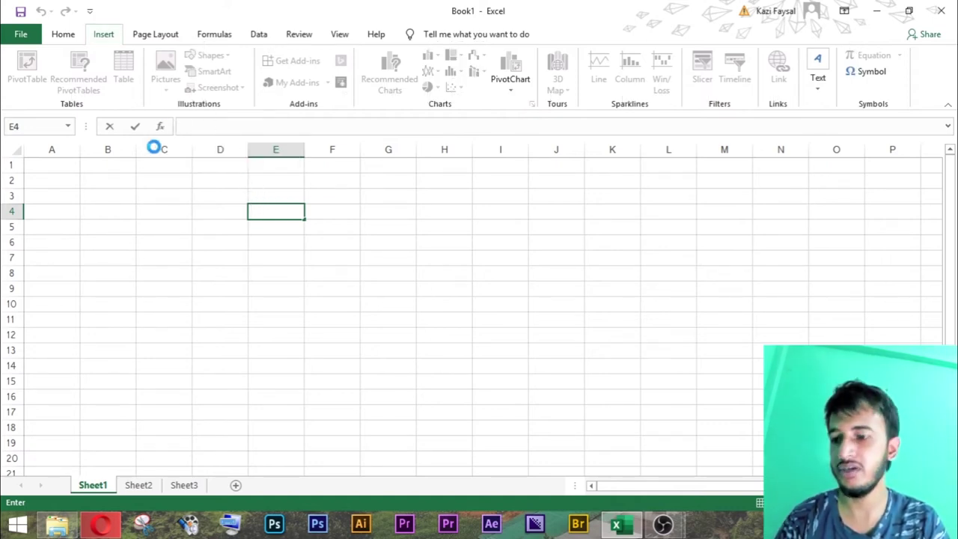
{"action": "key", "text": "Up"}
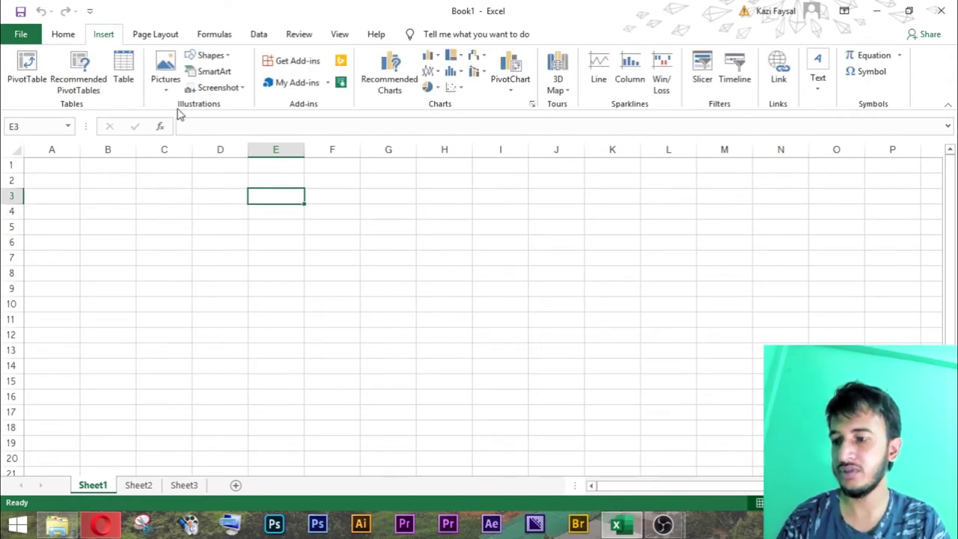
{"action": "key", "text": "alt"}
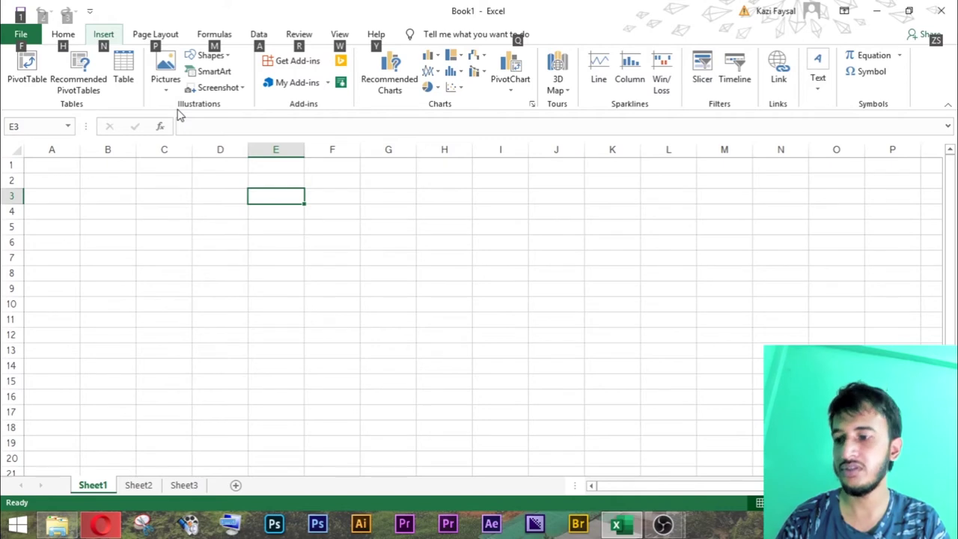
{"action": "key", "text": "n"}
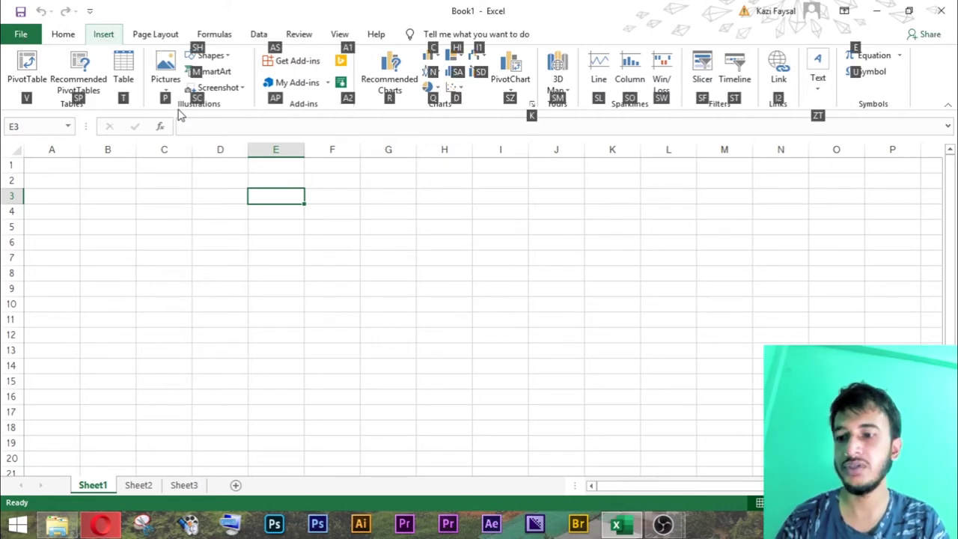
{"action": "key", "text": "p"}
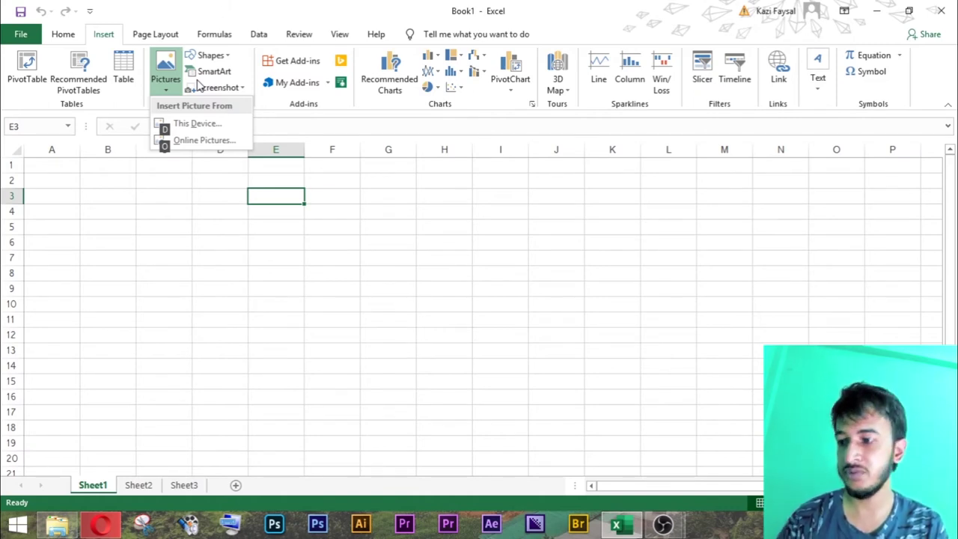
{"action": "key", "text": "Escape"}
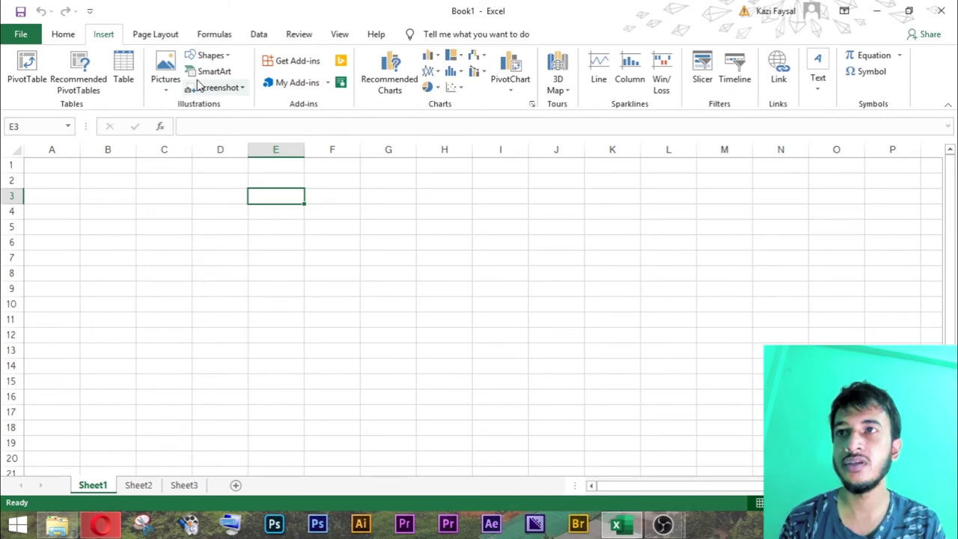
- Insert the grey-and-white cat photo from This Device into Sheet1
{"action": "left_click", "coordinate": [197, 79]}
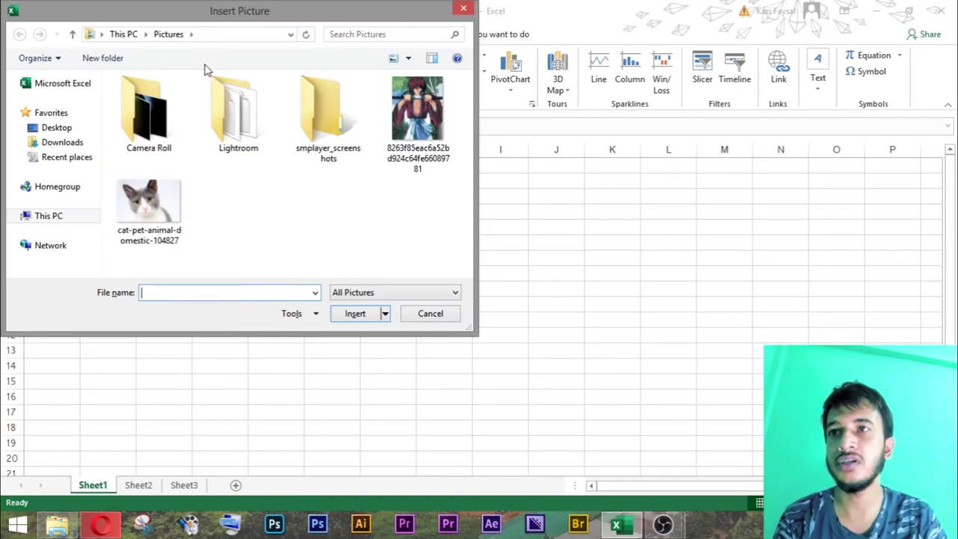
{"action": "double_click", "coordinate": [160, 223]}
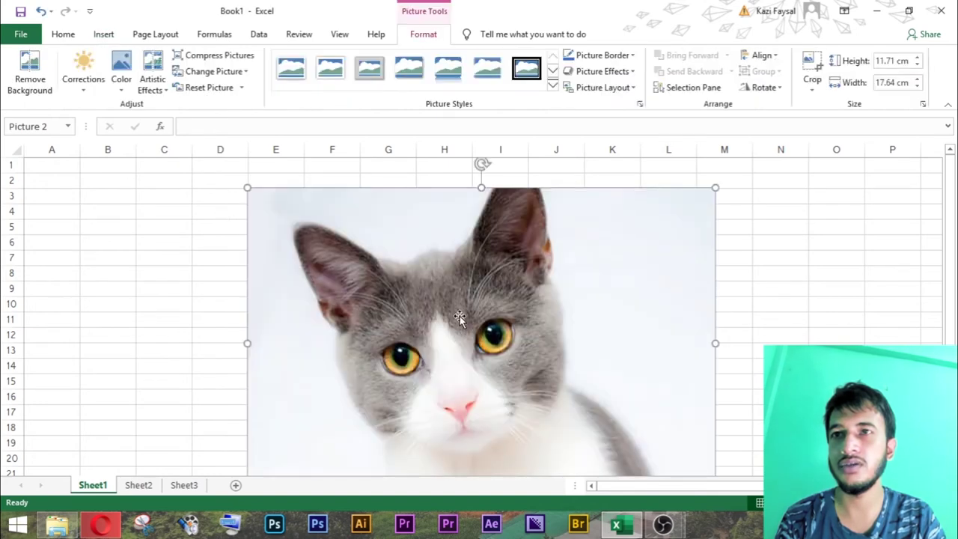
- Drag the cat photo to start near row 9 across columns C to K, then deselect it at L20
{"action": "left_click_drag", "start_coordinate": [395, 289], "coordinate": [440, 287]}
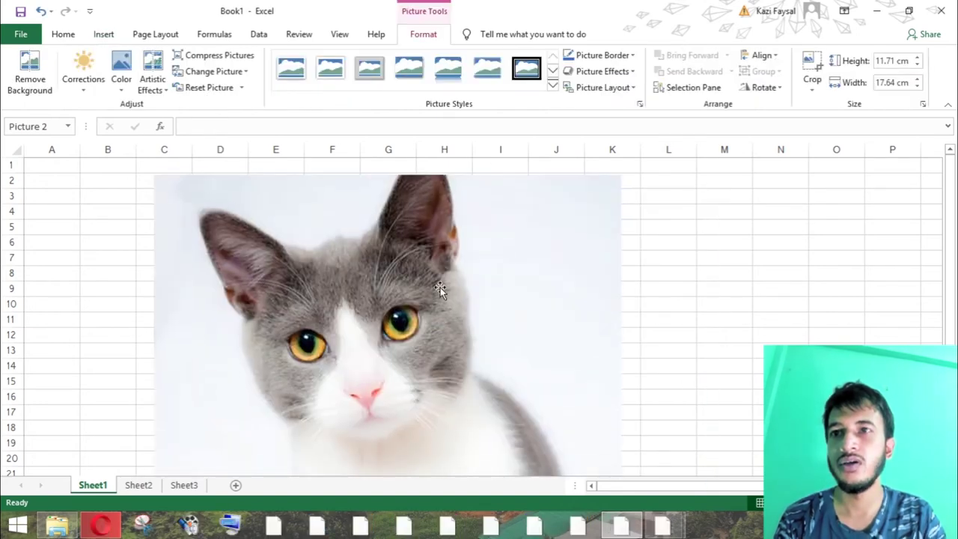
{"action": "scroll", "coordinate": [519, 265], "scroll_direction": "down", "scroll_amount": 7}
{"action": "scroll", "coordinate": [519, 265], "scroll_direction": "up", "scroll_amount": 4}
{"action": "scroll", "coordinate": [519, 265], "scroll_direction": "up", "scroll_amount": 3}
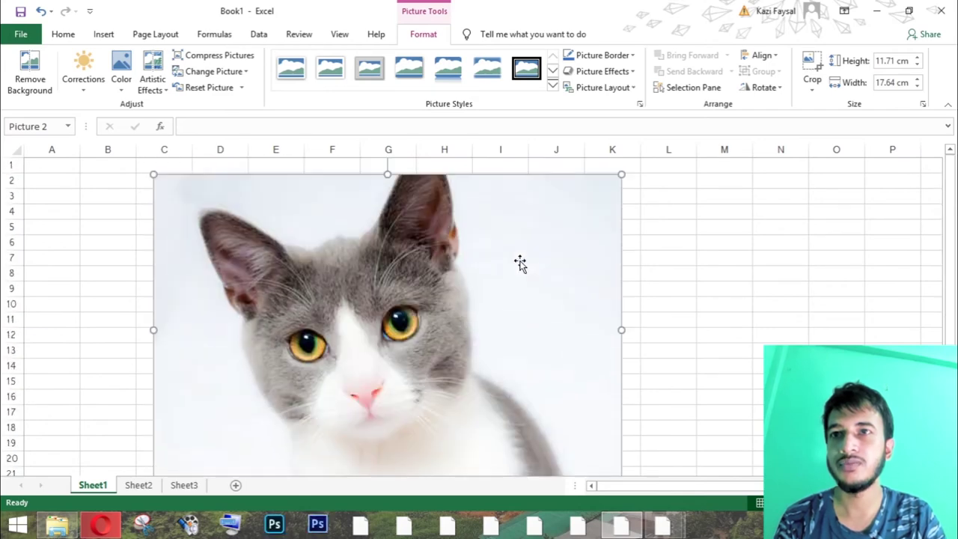
{"action": "scroll", "coordinate": [699, 333], "scroll_direction": "down", "scroll_amount": 4}
{"action": "left_click", "coordinate": [677, 274]}
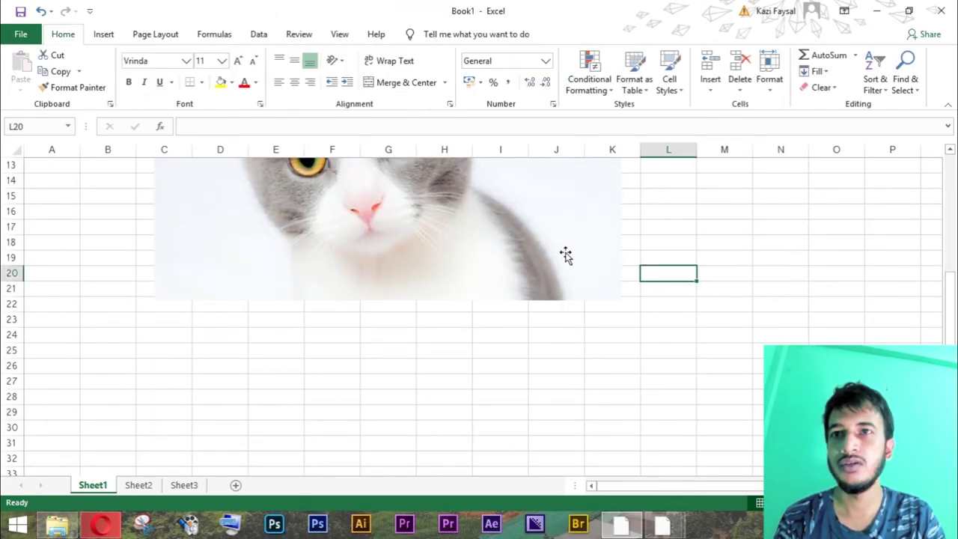
{"action": "left_click_drag", "start_coordinate": [559, 238], "coordinate": [577, 336]}
{"action": "scroll", "coordinate": [532, 282], "scroll_direction": "up", "scroll_amount": 4}
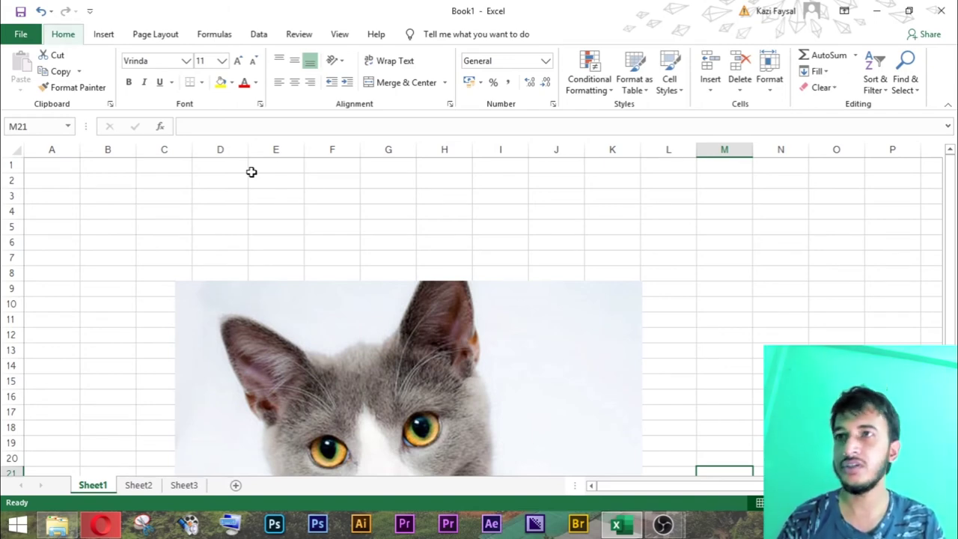
- Use the KeyTips Alt, H, F, S to select the Font Size value on the Home tab
{"action": "key", "text": "alt"}
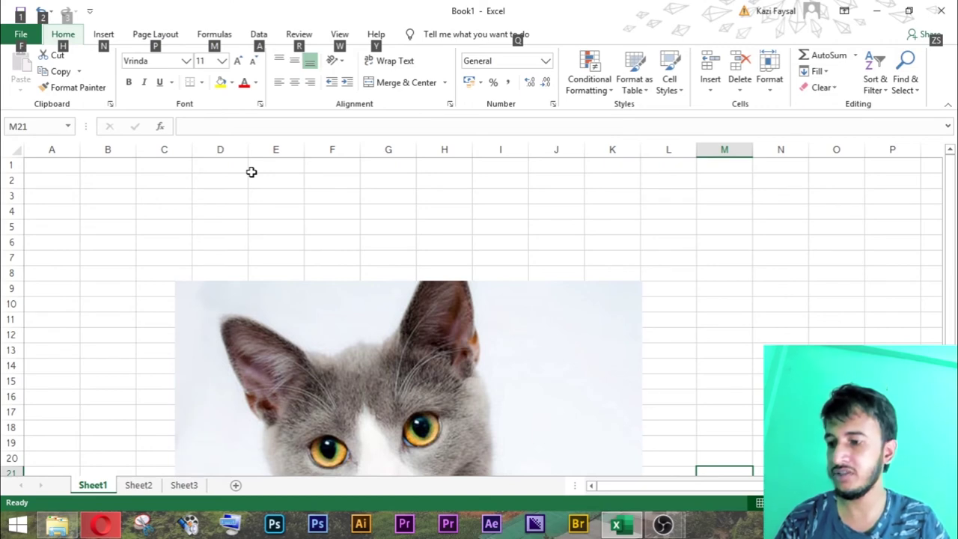
{"action": "key", "text": "h"}
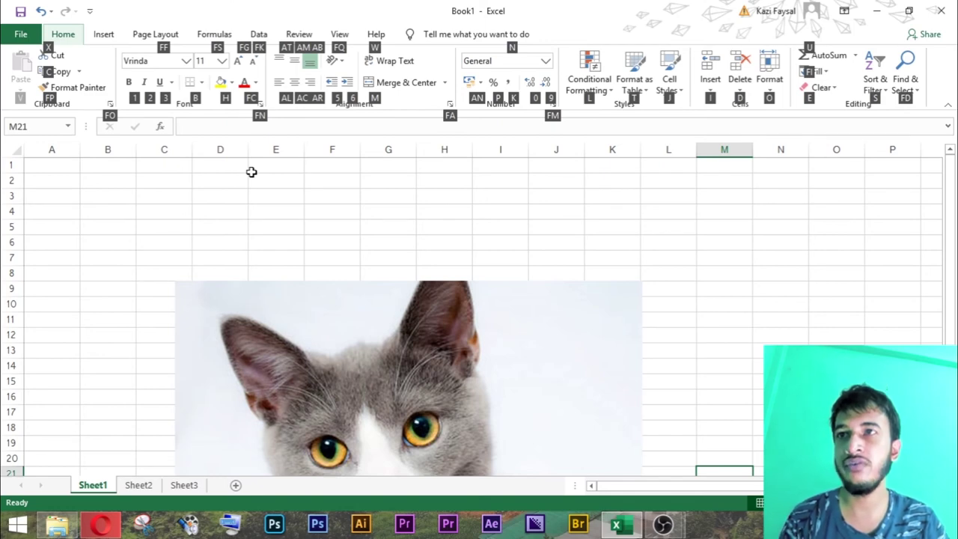
{"action": "key", "text": "f"}
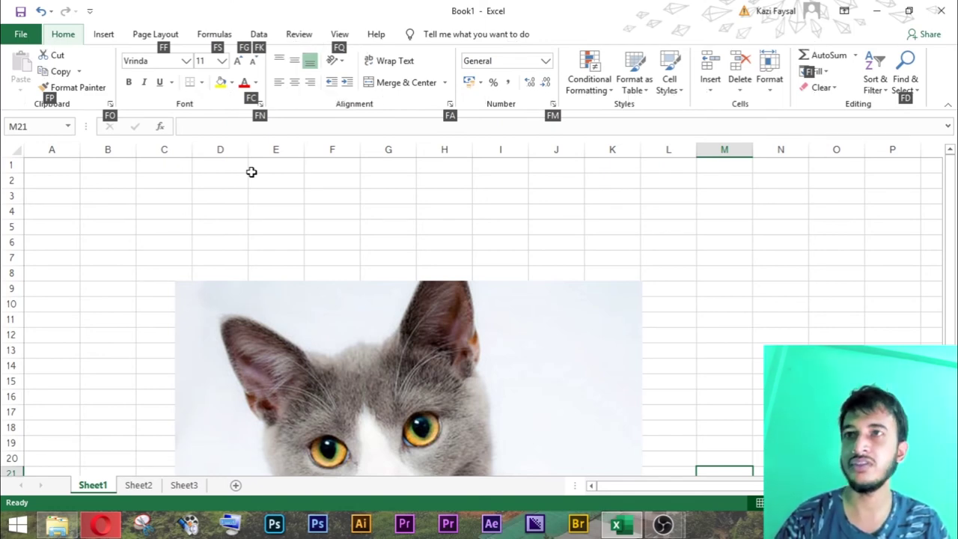
{"action": "key", "text": "s"}
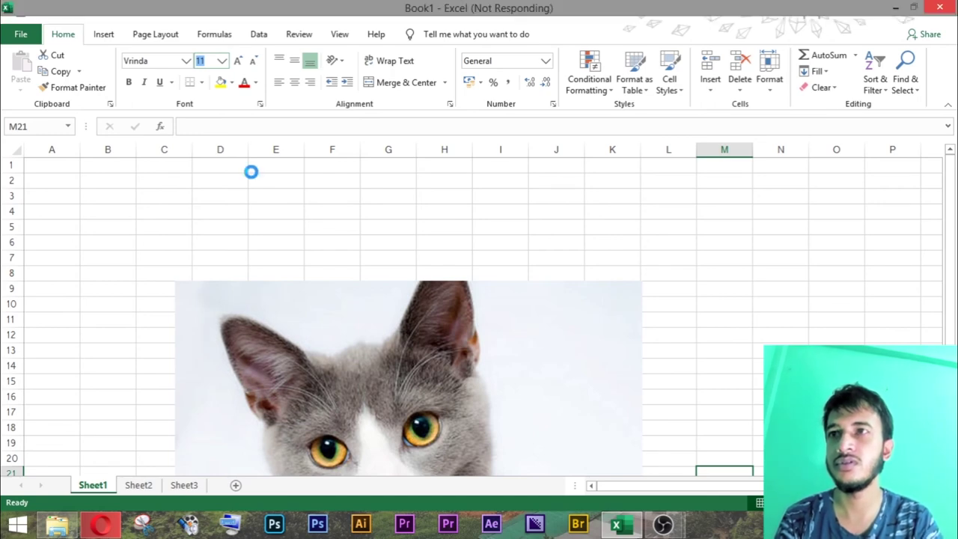
{"action": "scroll", "coordinate": [250, 172], "scroll_direction": "down", "scroll_amount": 3}
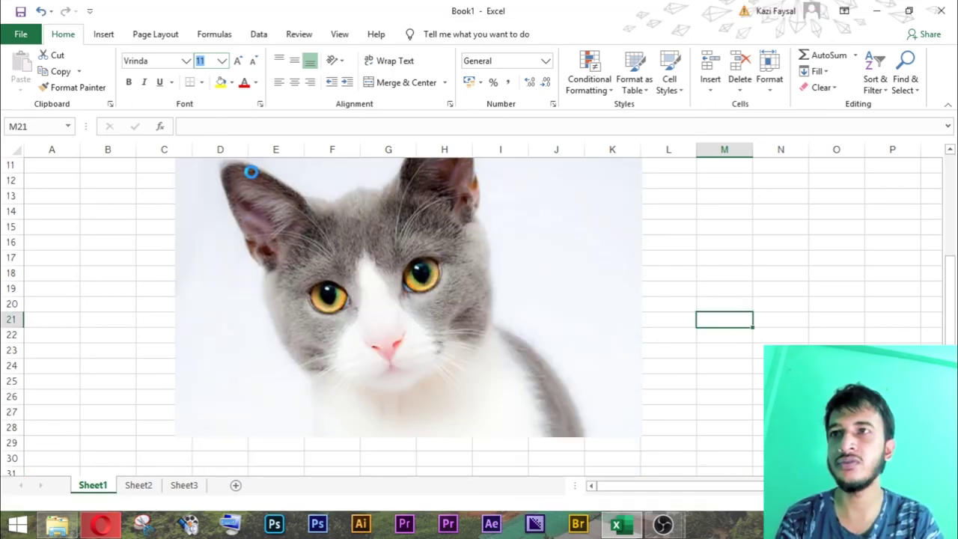
- Give cell M21 a 24-point font size and widen column M
{"action": "type", "text": "24"}
{"action": "key", "text": "Return"}
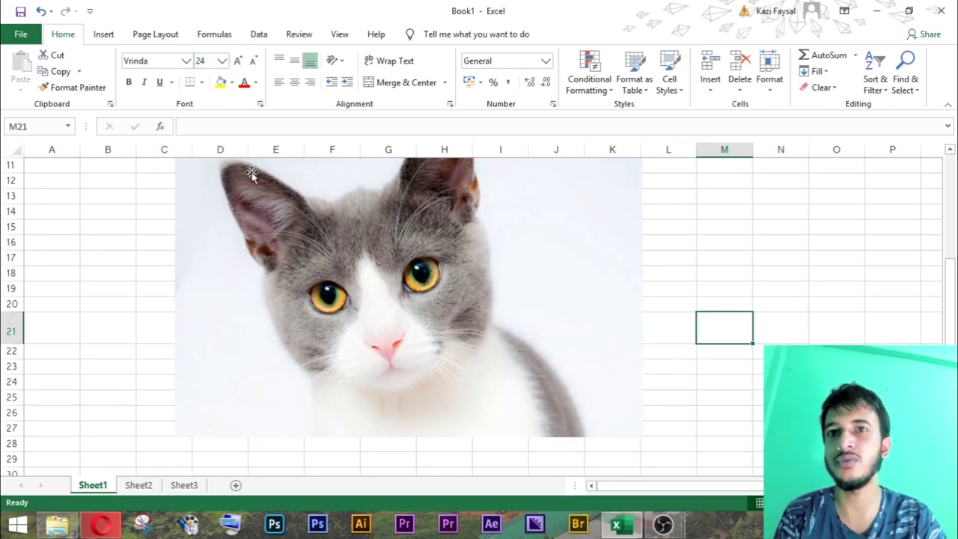
{"action": "left_click", "coordinate": [756, 274]}
{"action": "left_click", "coordinate": [756, 318]}
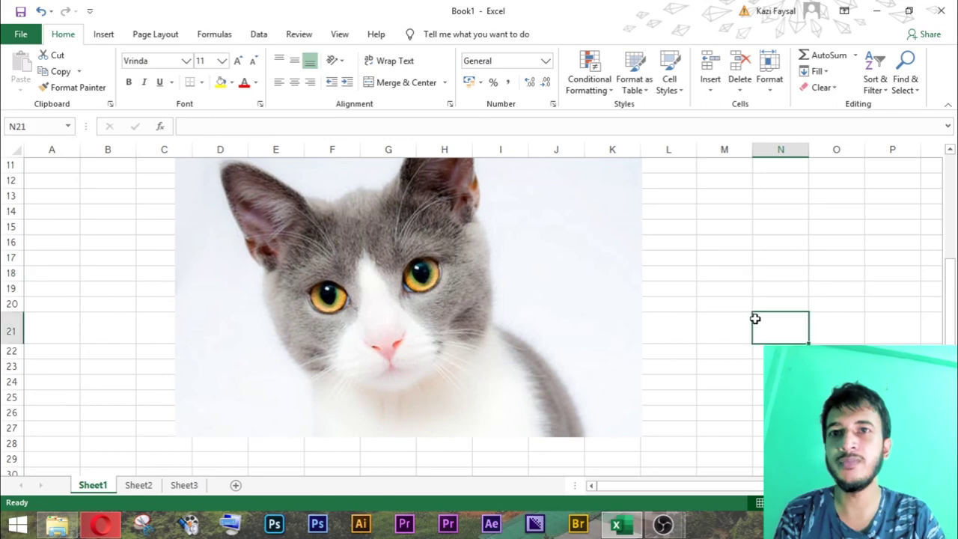
{"action": "double_click", "coordinate": [734, 325]}
{"action": "left_click", "coordinate": [786, 334]}
{"action": "left_click", "coordinate": [730, 331]}
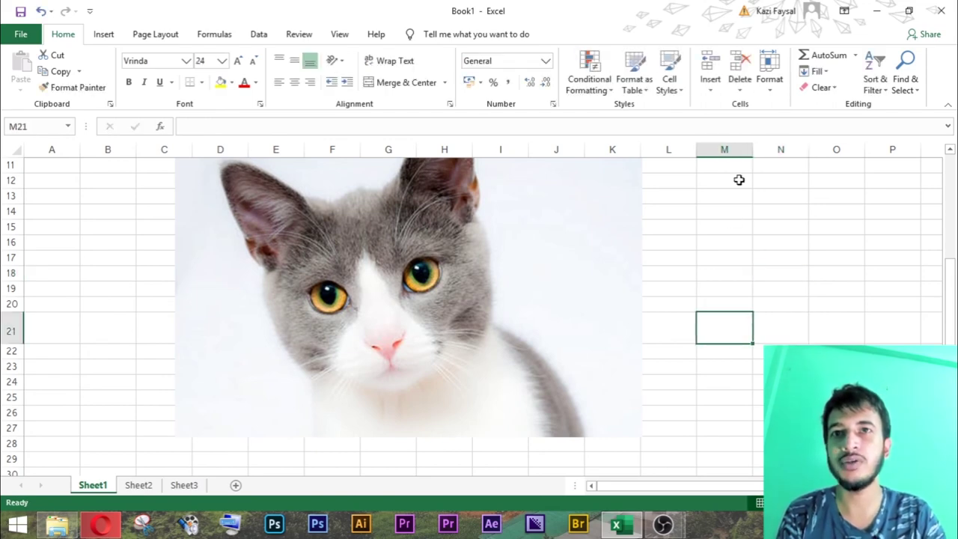
{"action": "left_click_drag", "start_coordinate": [770, 157], "coordinate": [781, 164]}
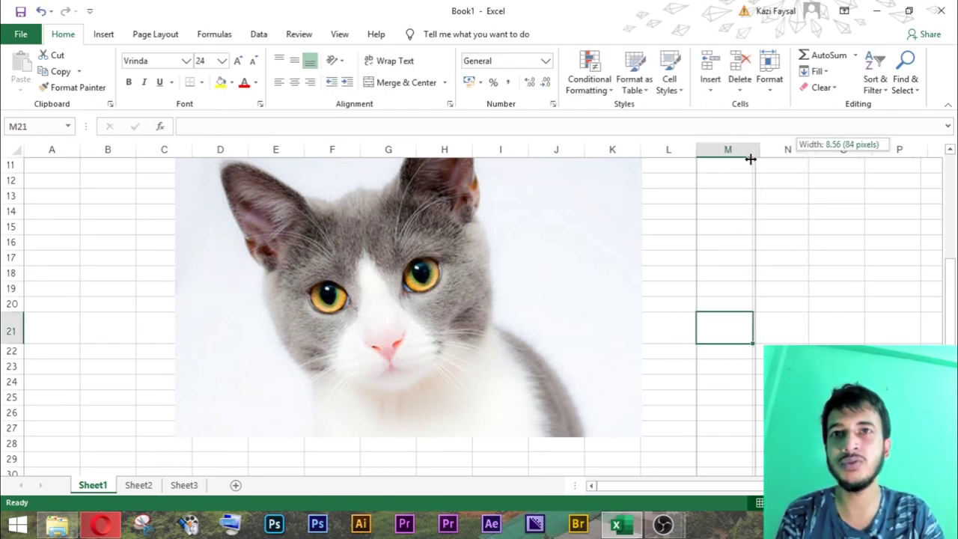